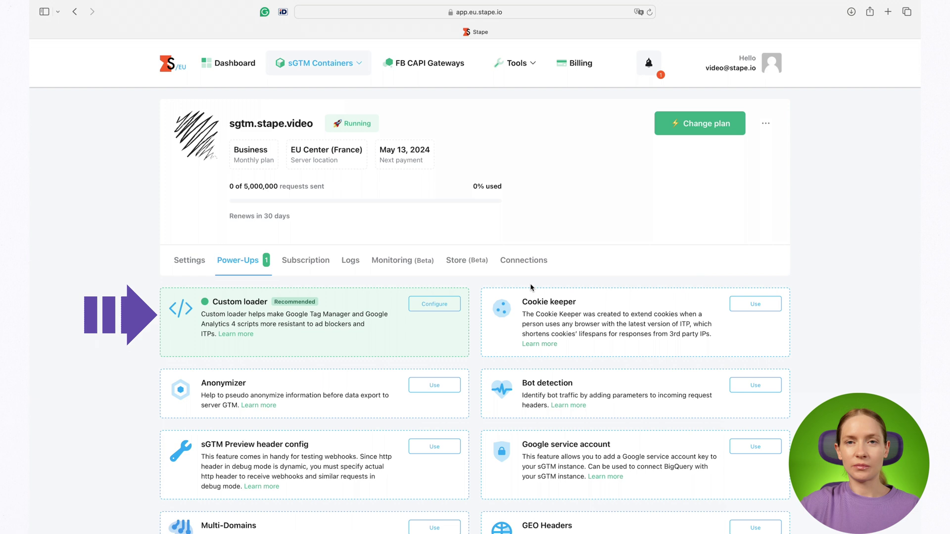
Scroll down the sgtm.stape.video Power-Ups tab to reveal all the power-up cards
scroll(414, 315, "down", 5)
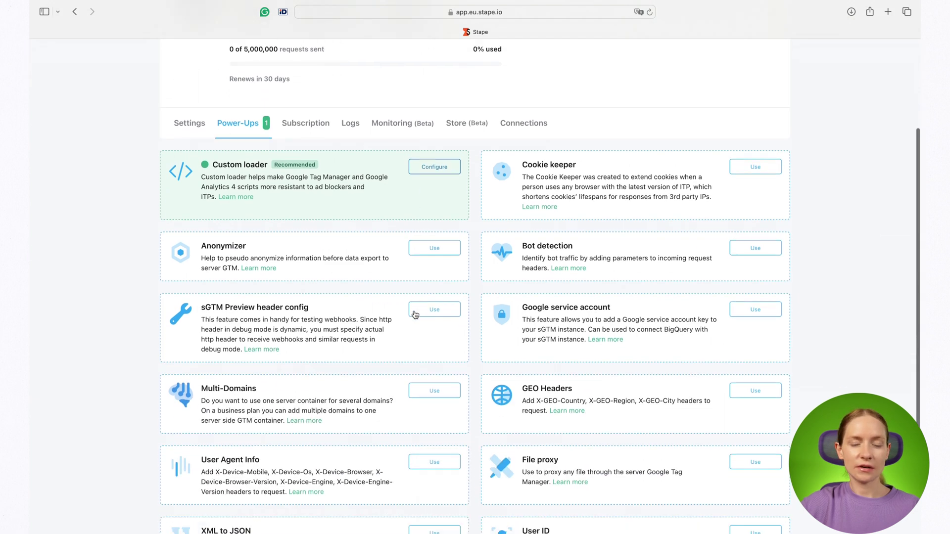
left_click(436, 156)
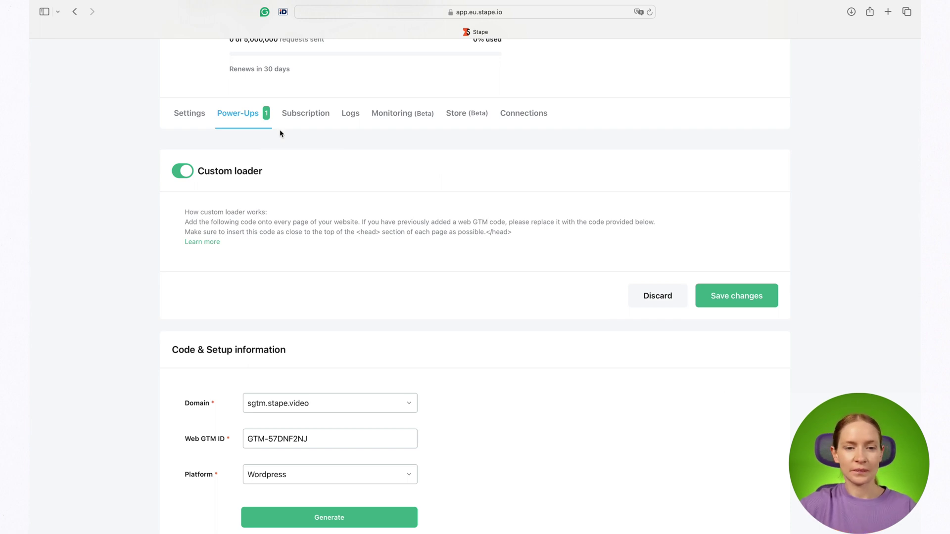
left_click(250, 124)
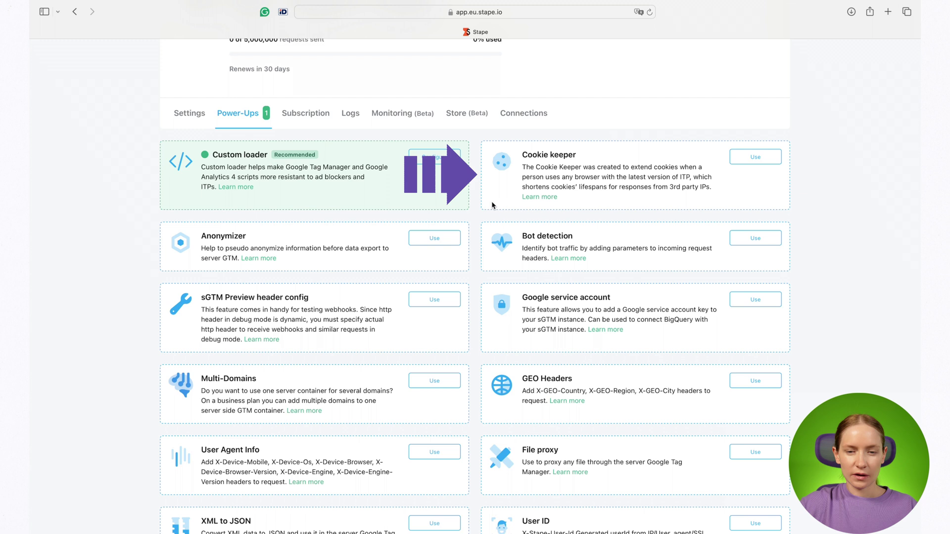
Open the Cookie keeper card's configuration page
left_click(736, 157)
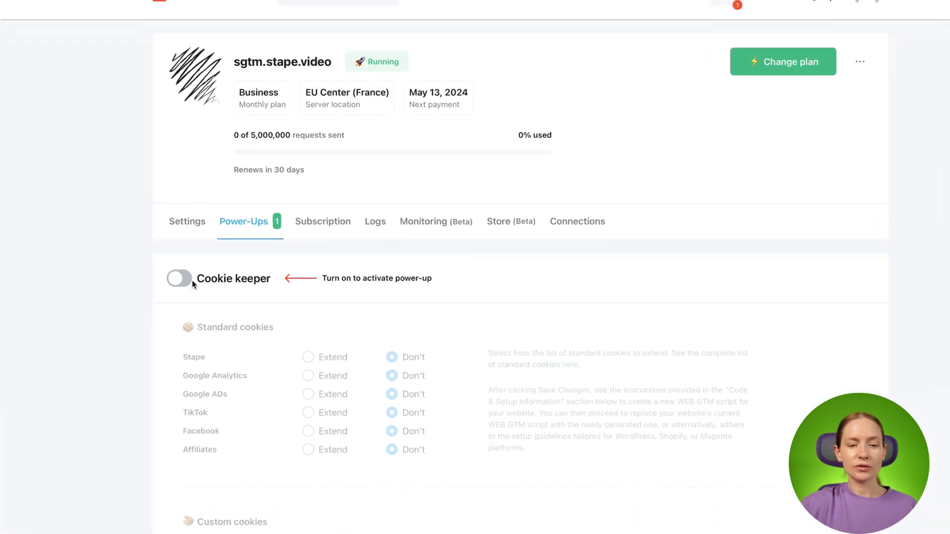
Switch on Cookie keeper, save the changes, and scroll to its Code & Setup information
left_click(179, 279)
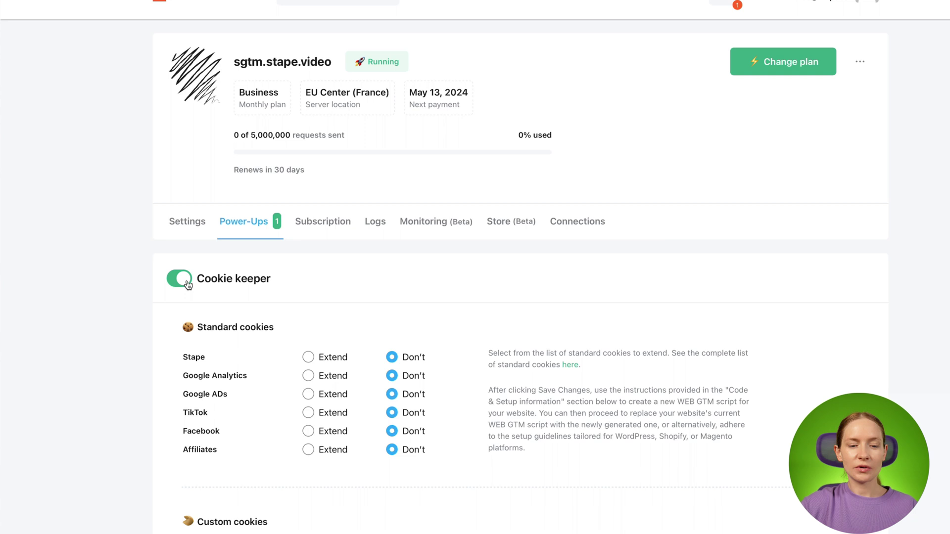
scroll(187, 280, "down", 2)
scroll(187, 280, "down", 1)
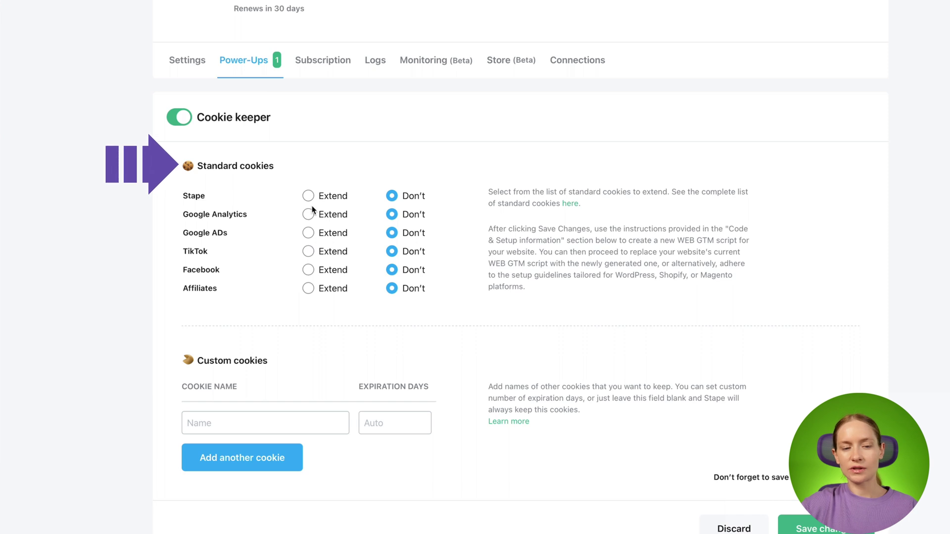
scroll(257, 346, "down", 1)
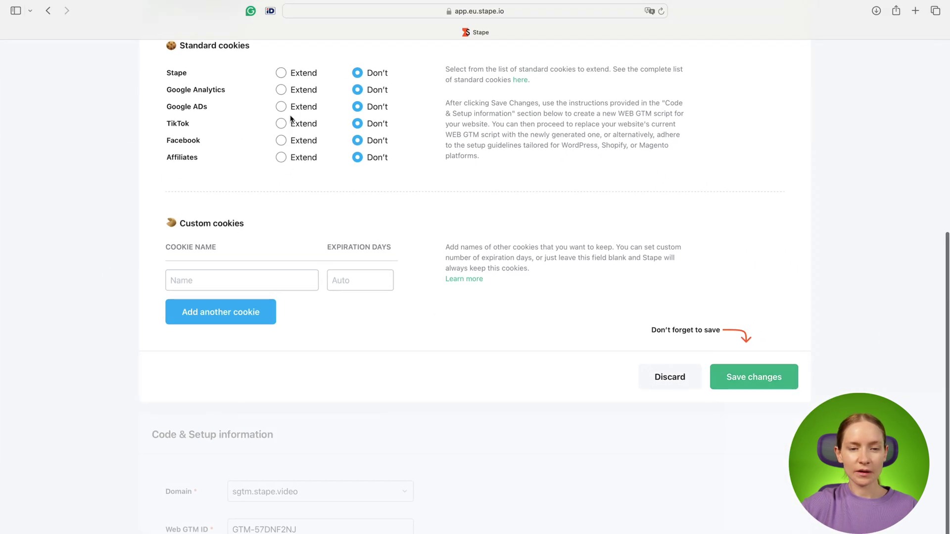
left_click(747, 380)
scroll(746, 384, "down", 1)
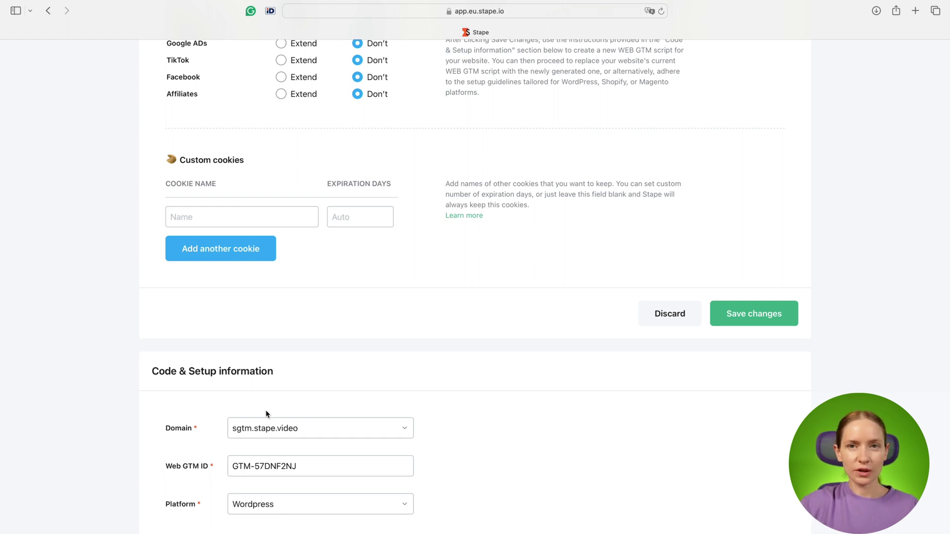
Scroll up and down through the saved Cookie keeper settings
scroll(267, 413, "up", 5)
scroll(269, 297, "up", 1)
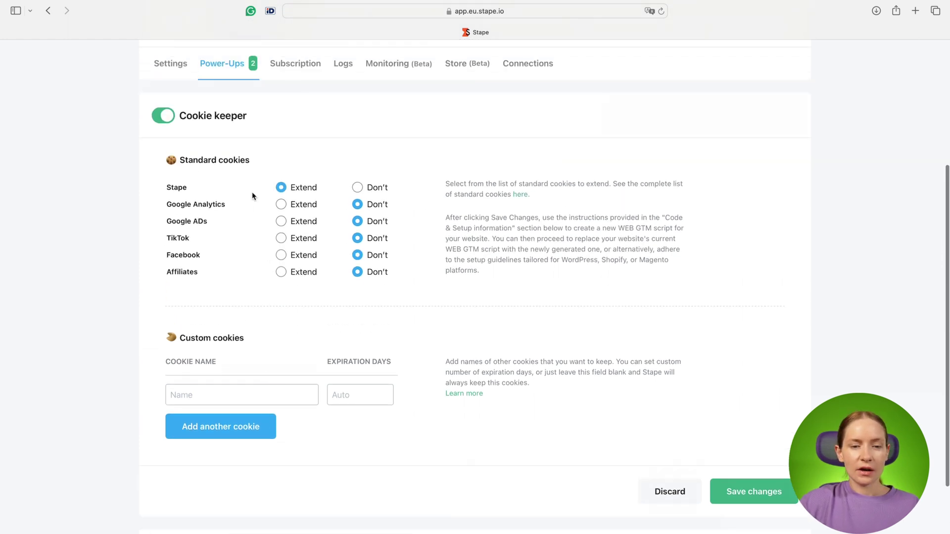
scroll(340, 239, "down", 3)
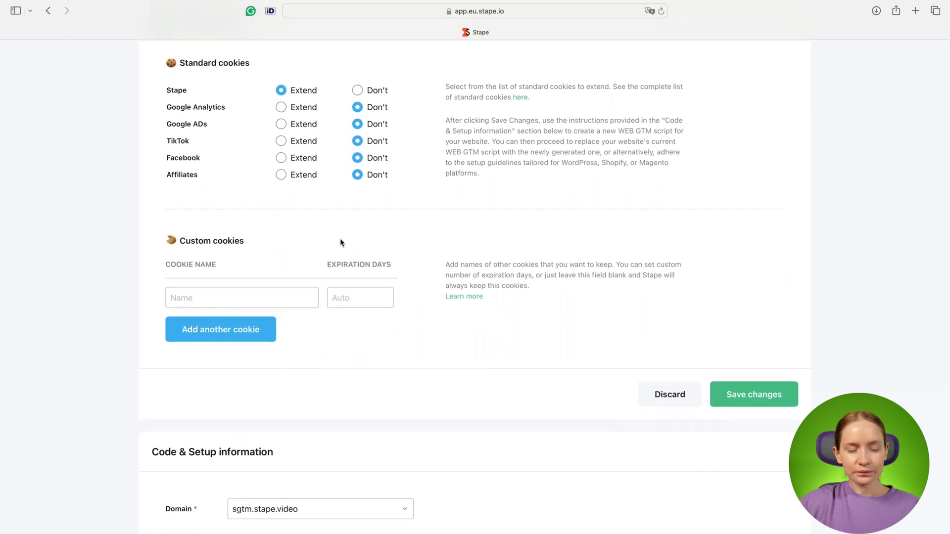
scroll(278, 300, "down", 3)
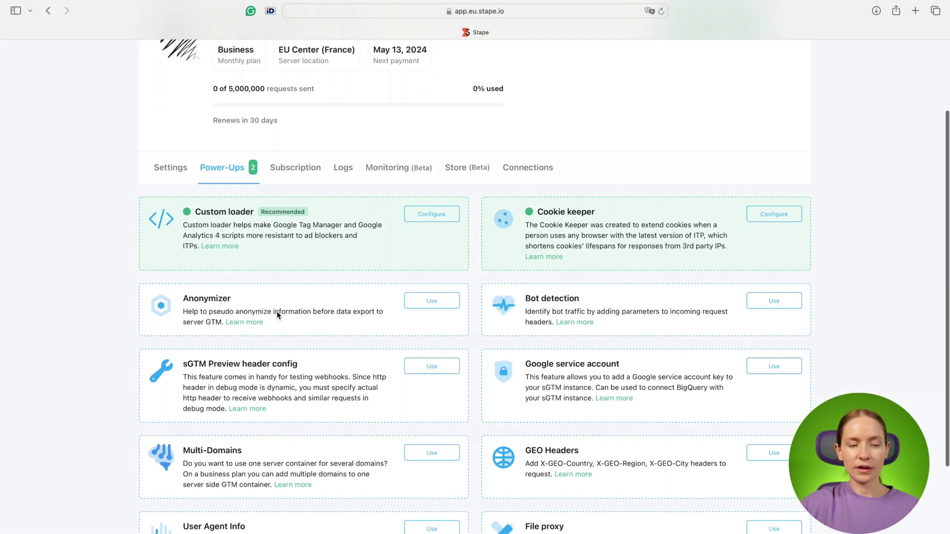
Switch on the Anonymizer power-up and scroll through its Google Analytics cookie options
scroll(278, 315, "down", 1)
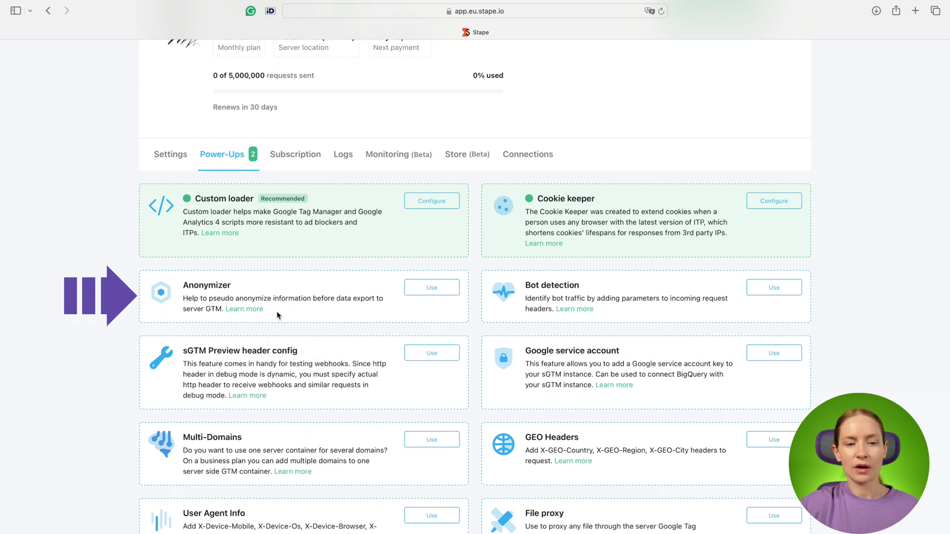
left_click(427, 292)
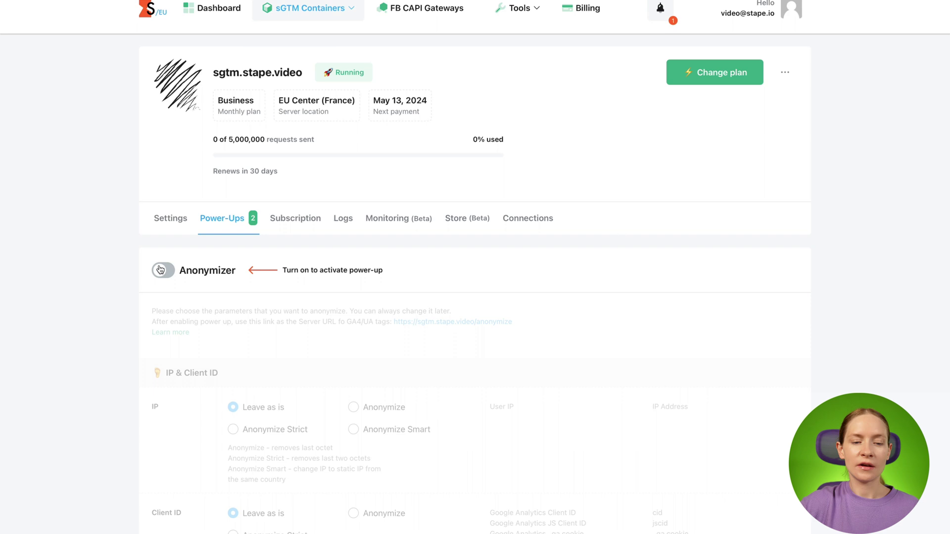
left_click(160, 270)
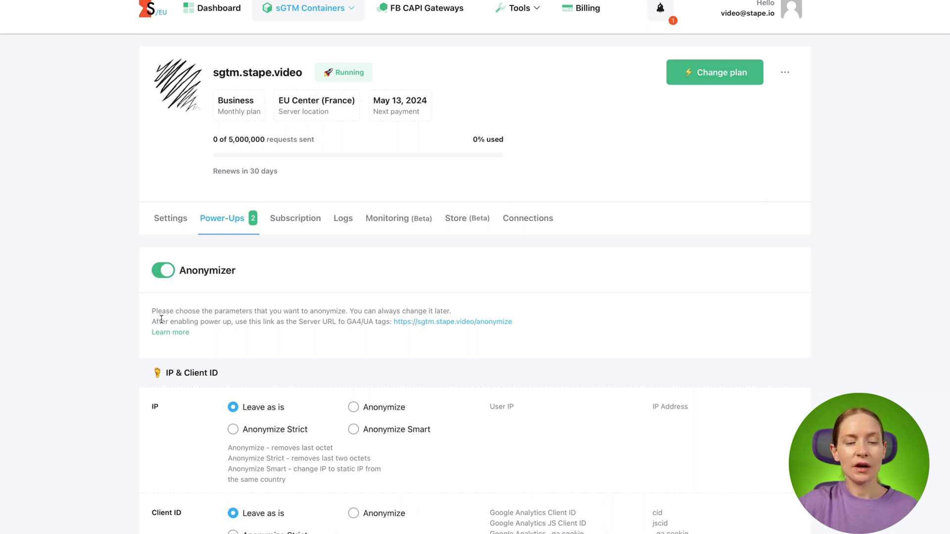
scroll(161, 320, "down", 5)
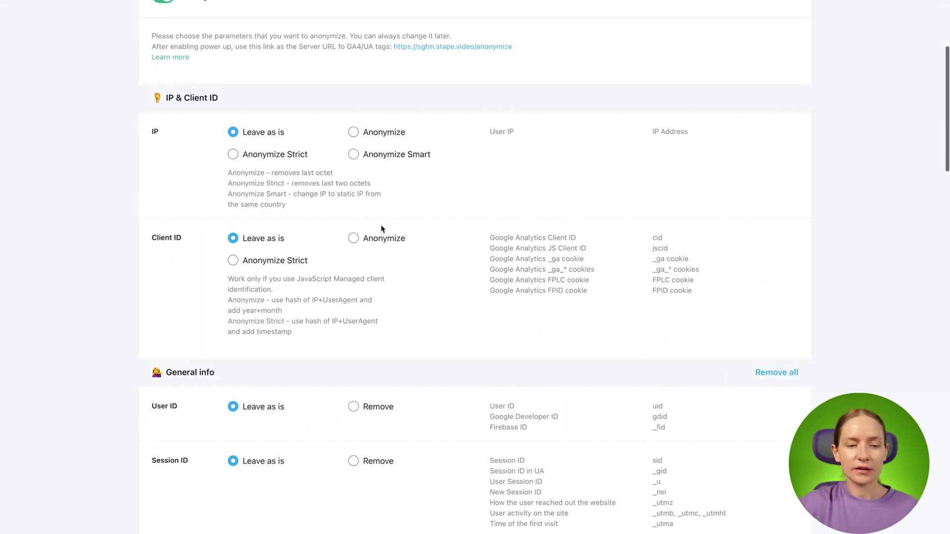
scroll(387, 246, "down", 1)
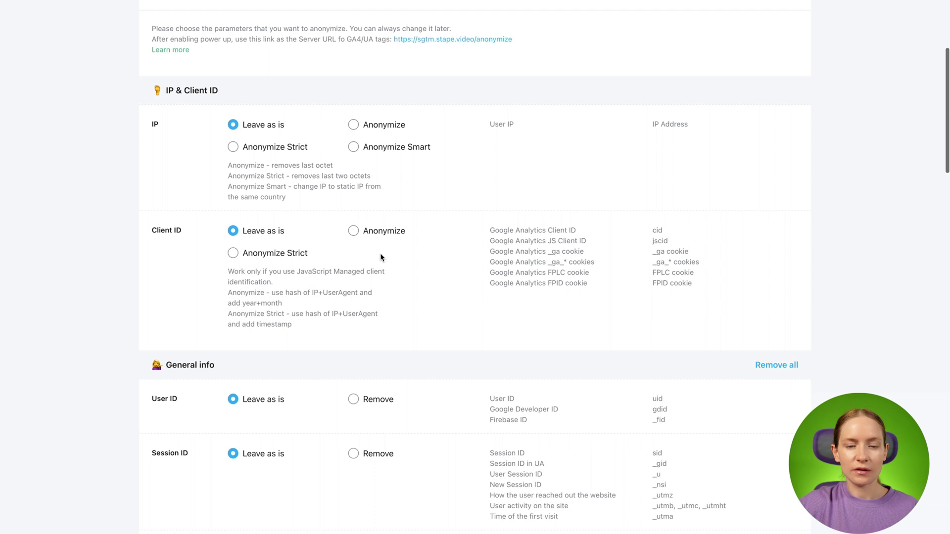
scroll(393, 306, "down", 1)
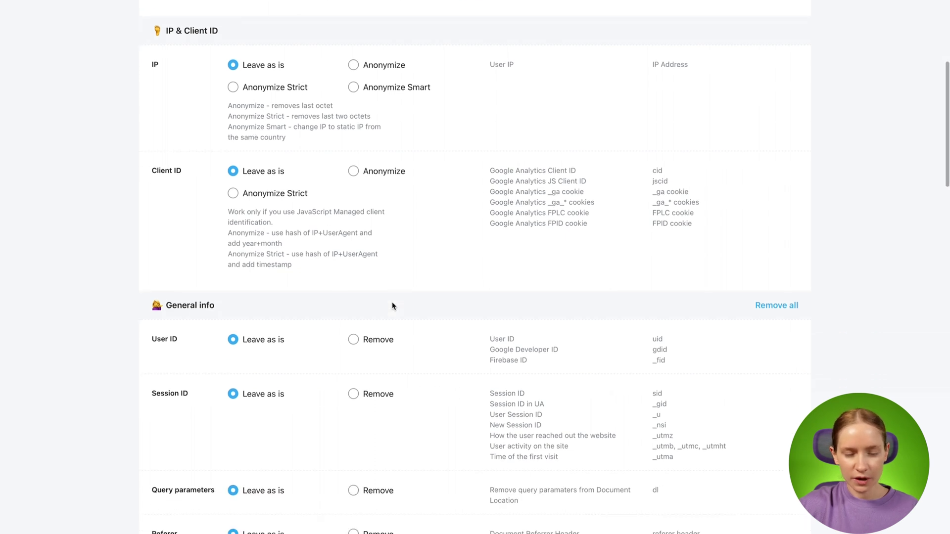
scroll(394, 306, "down", 2)
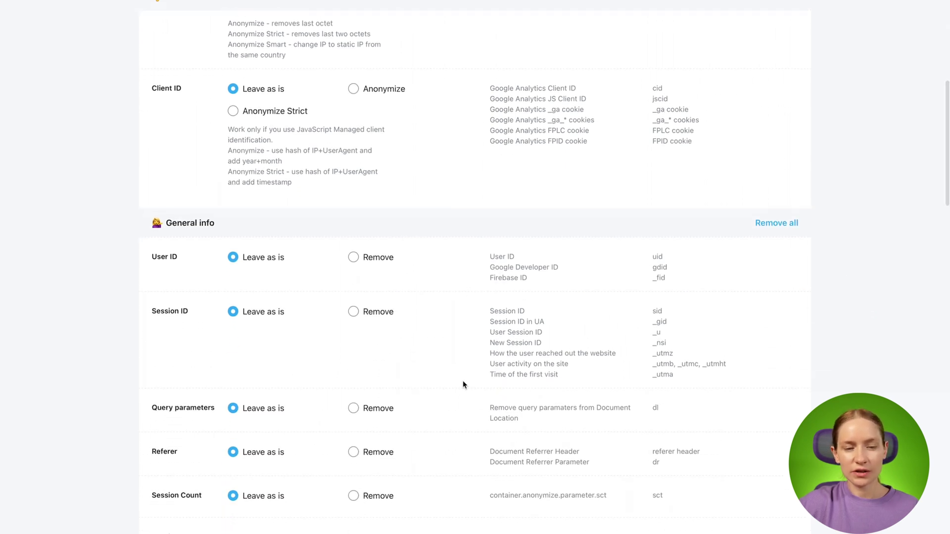
scroll(452, 418, "down", 2)
scroll(454, 418, "down", 1)
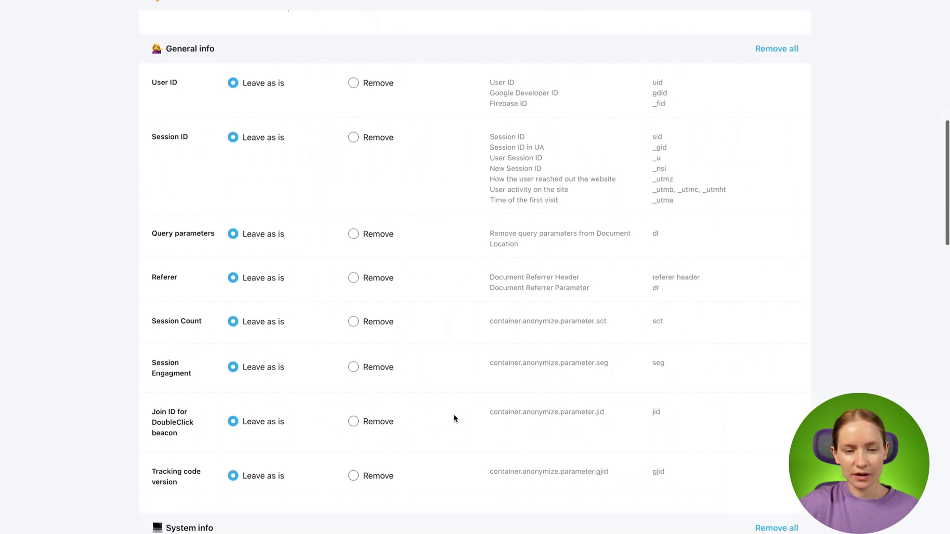
scroll(453, 418, "down", 1)
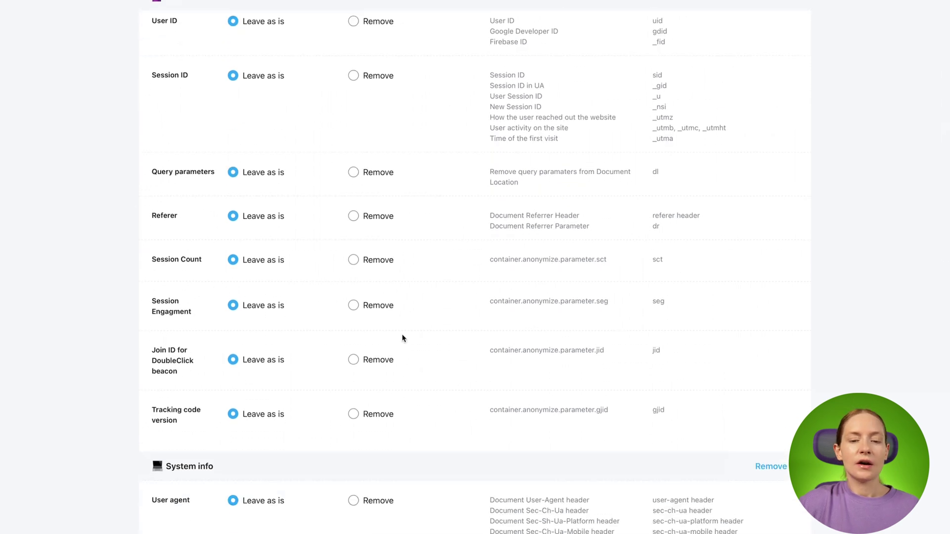
scroll(393, 307, "up", 4)
scroll(384, 287, "up", 3)
Set Anonymizer's Client ID option to Anonymize and review the resulting cookie settings
left_click(354, 253)
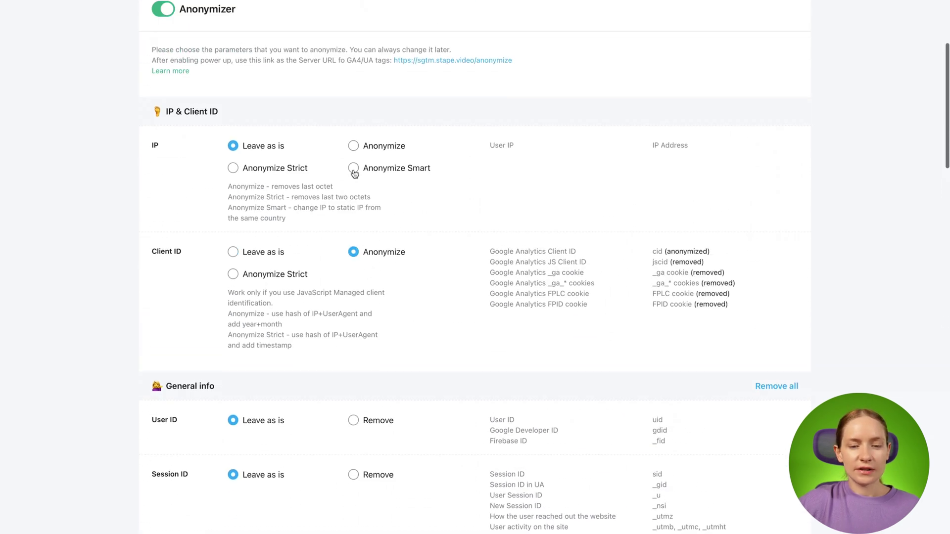
scroll(409, 377, "down", 1)
scroll(409, 378, "up", 1)
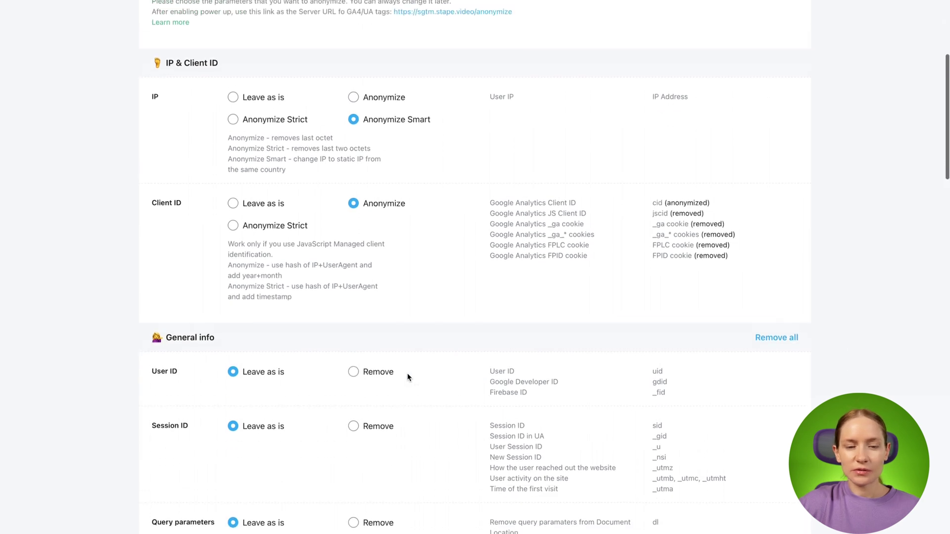
scroll(409, 377, "down", 10)
scroll(409, 378, "down", 10)
scroll(409, 378, "down", 4)
scroll(407, 376, "down", 2)
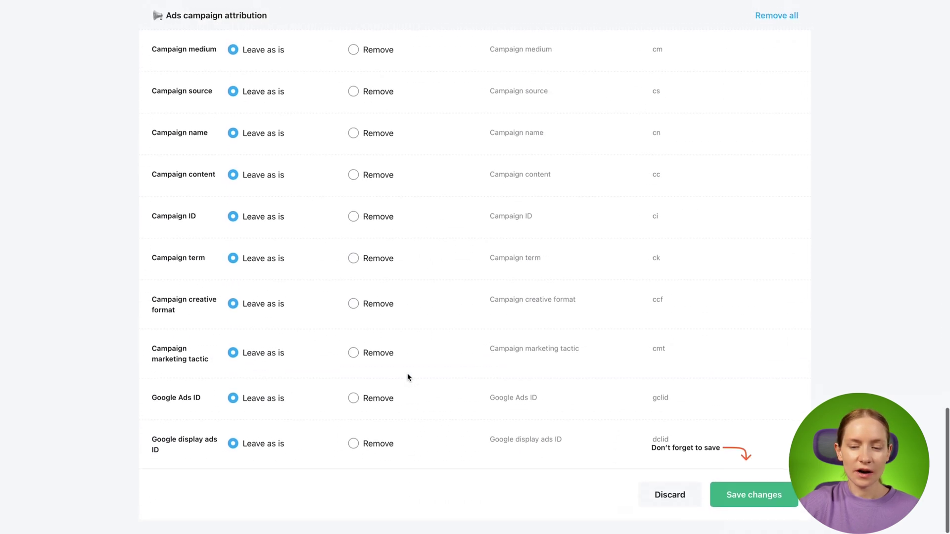
scroll(704, 471, "up", 10)
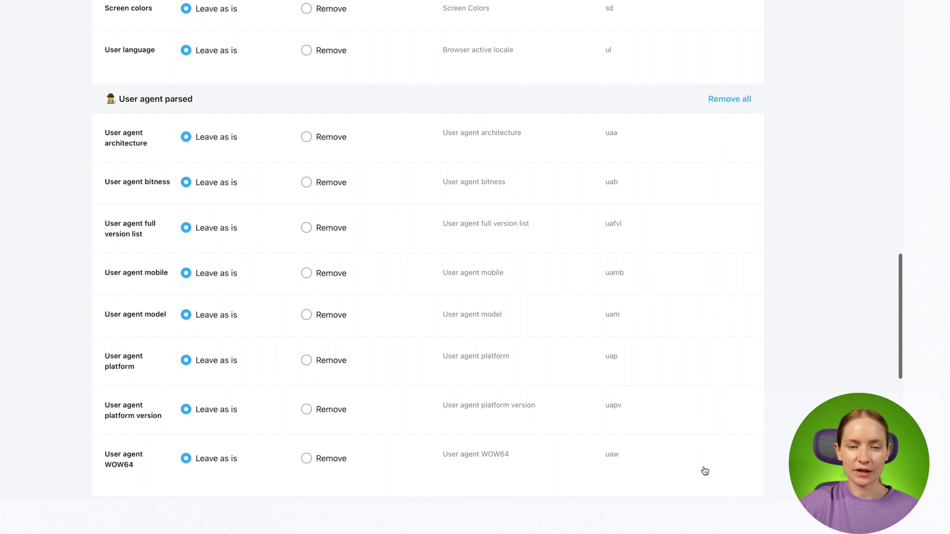
scroll(704, 470, "up", 10)
scroll(752, 530, "up", 4)
scroll(752, 530, "up", 8)
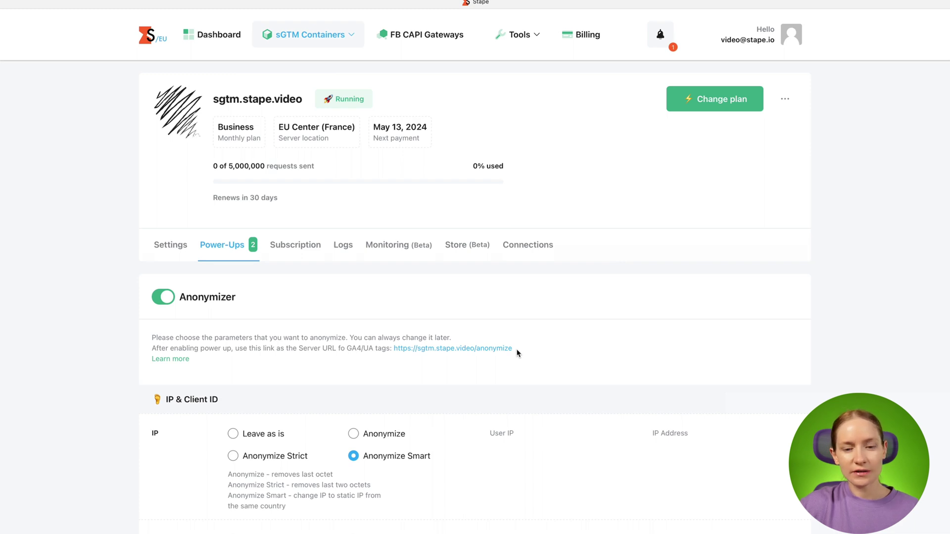
Highlight the anonymize path of the server URL, then return to the Power-Ups list
left_click_drag(523, 350, 485, 352)
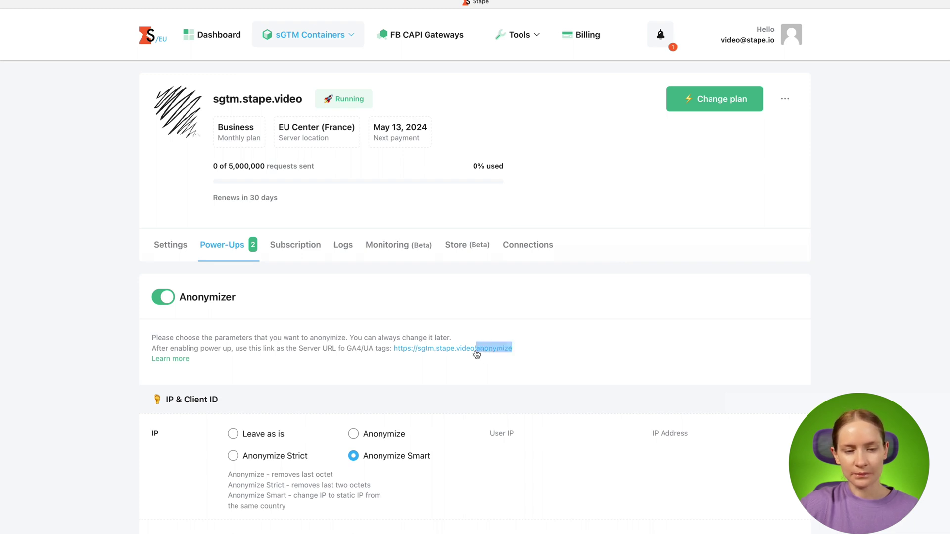
left_click(232, 246)
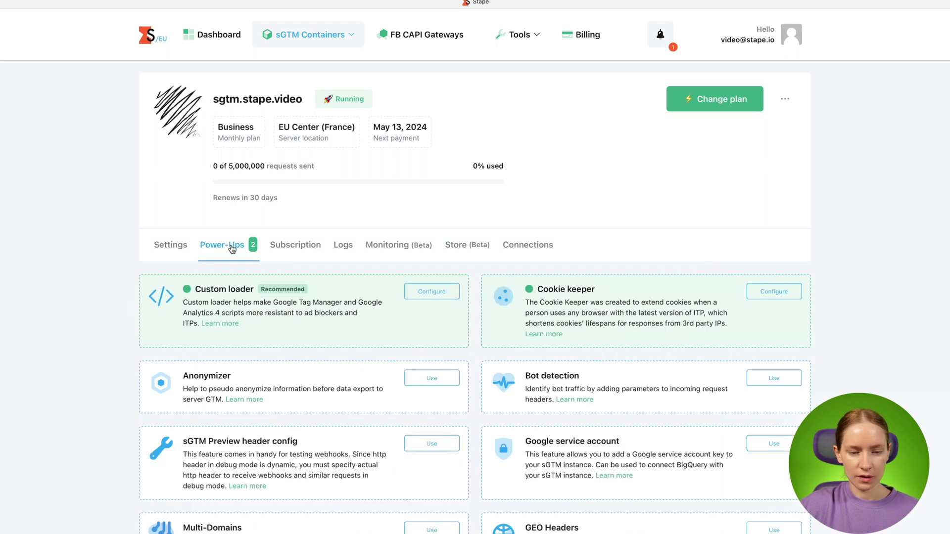
scroll(314, 284, "down", 2)
scroll(314, 284, "down", 2)
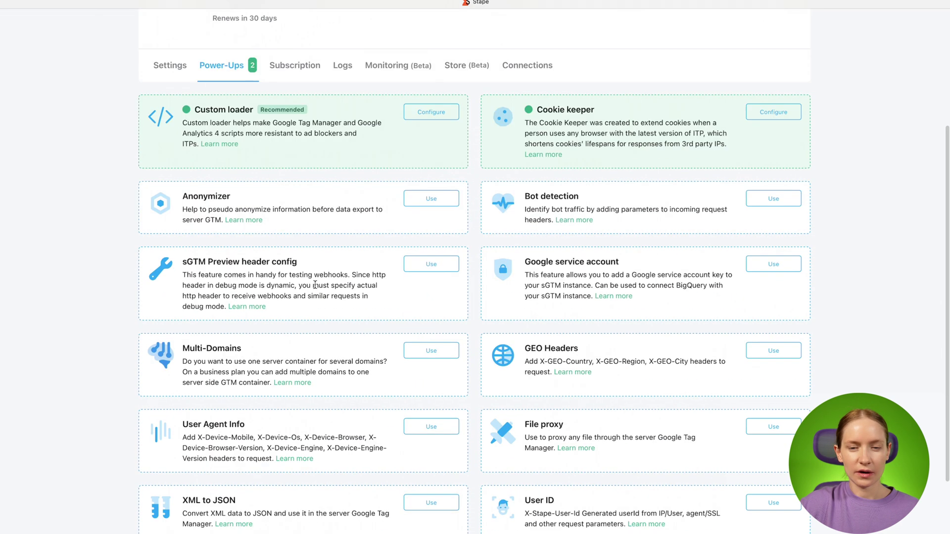
Open Bot detection and switch it on to add bot flag and bot-score headers
left_click(774, 199)
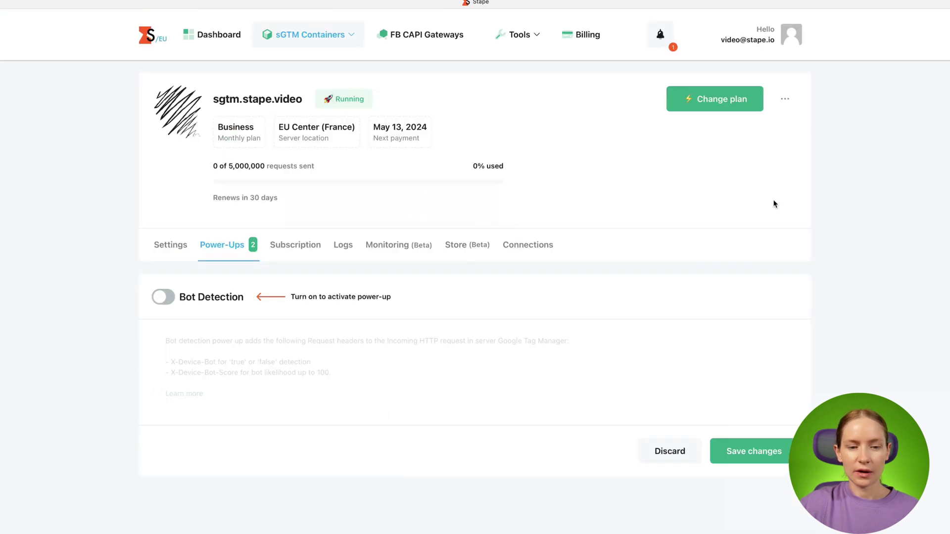
left_click(153, 300)
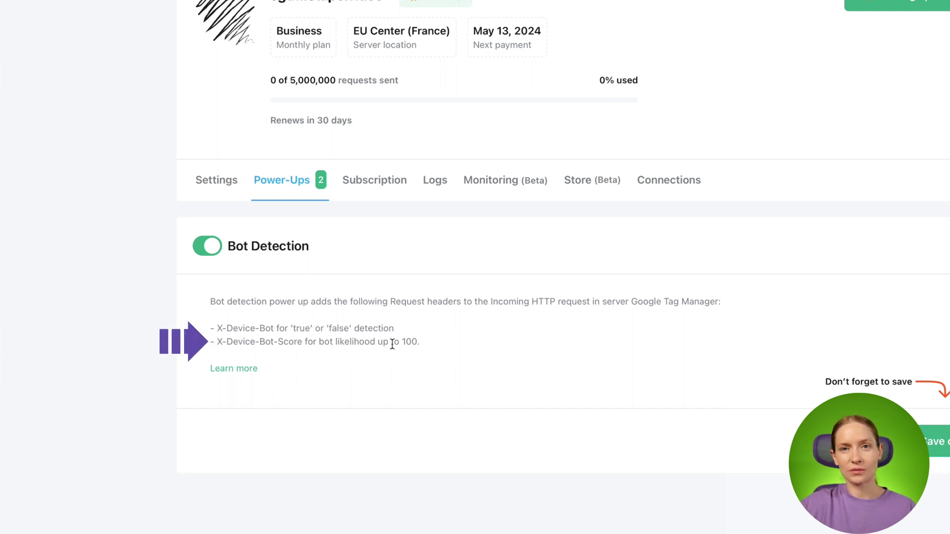
From the Power-Ups list, open sGTM Preview header config and flip its toggle
left_click(227, 254)
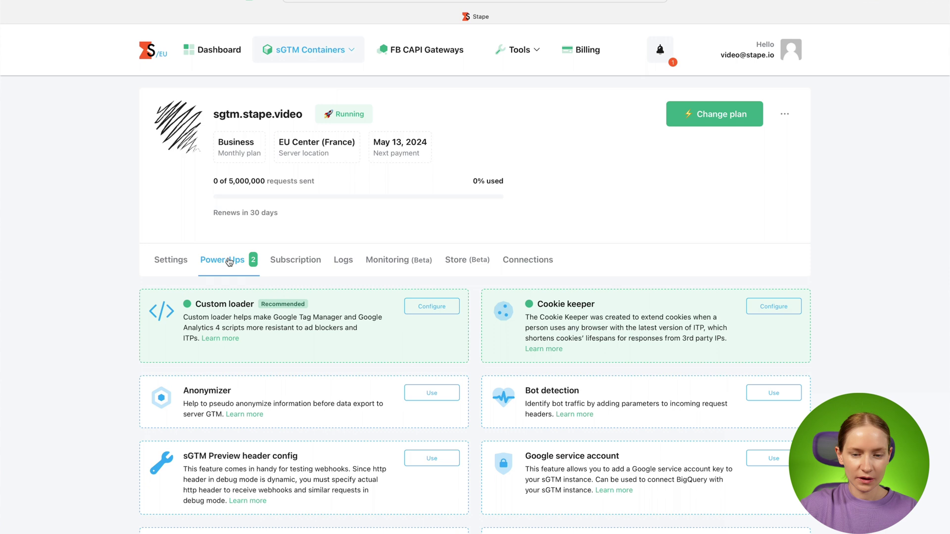
scroll(228, 258, "down", 2)
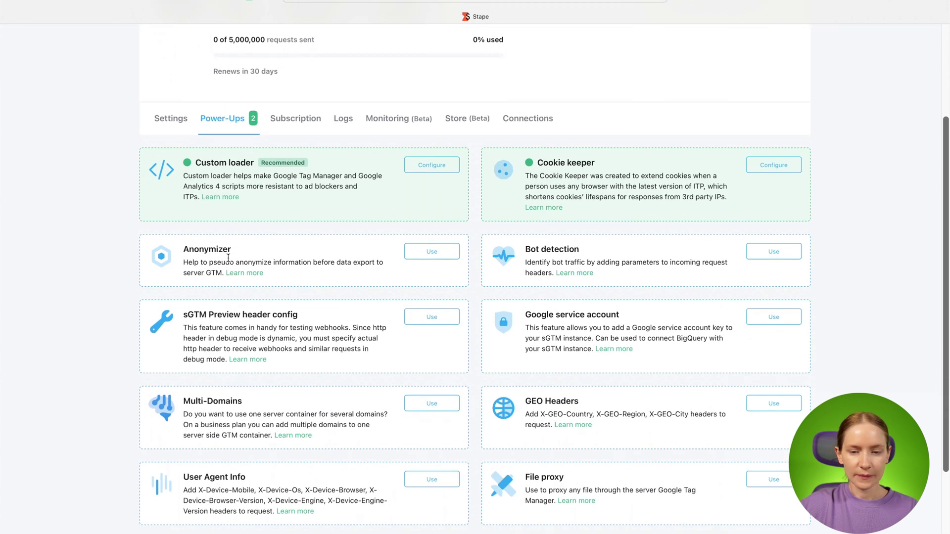
scroll(228, 257, "down", 2)
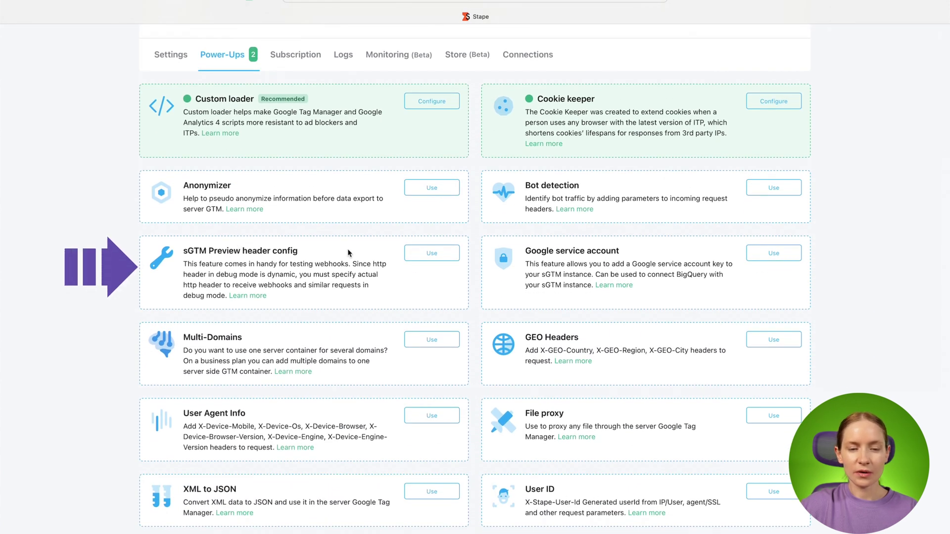
left_click(431, 254)
left_click(163, 312)
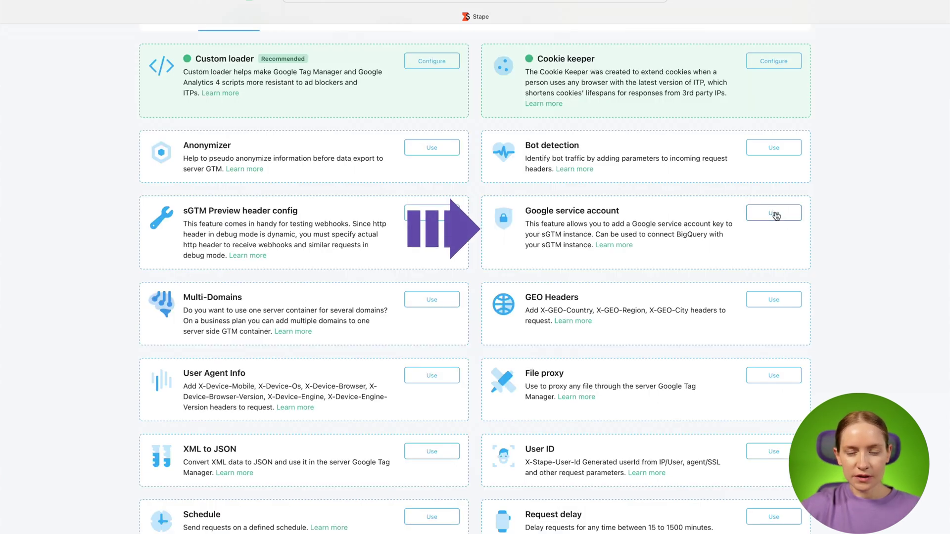
Look at the Google service account power-up, then open Multi-Domains to show the container's domains
left_click(775, 214)
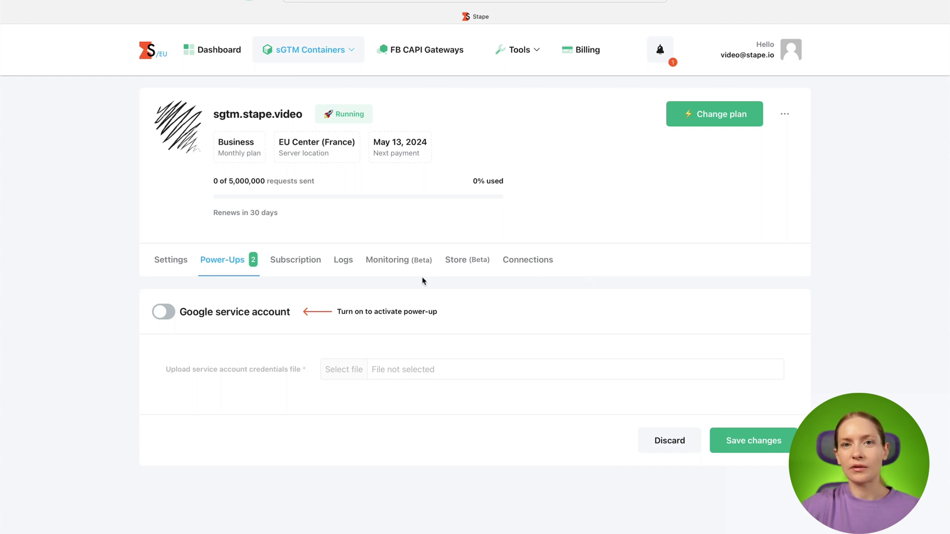
left_click(239, 267)
scroll(223, 304, "down", 2)
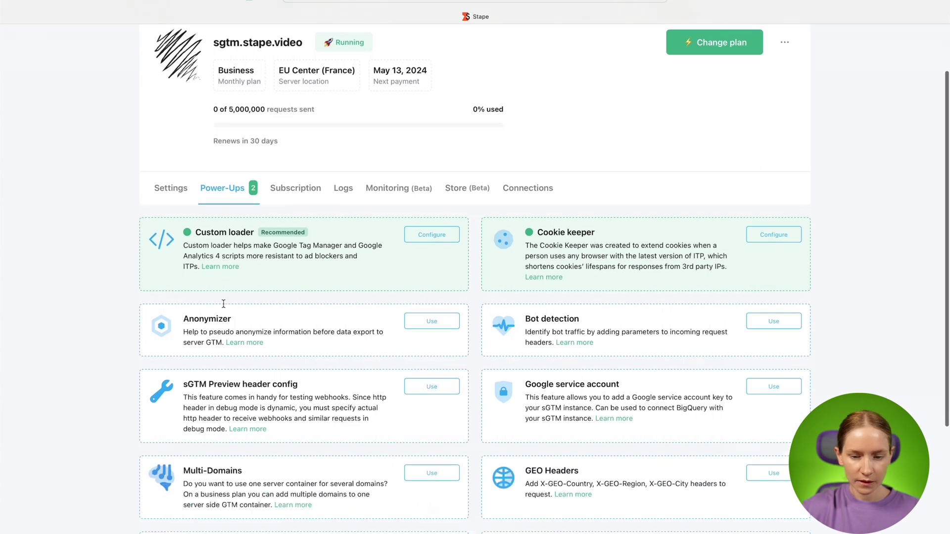
scroll(224, 303, "down", 3)
scroll(132, 323, "down", 2)
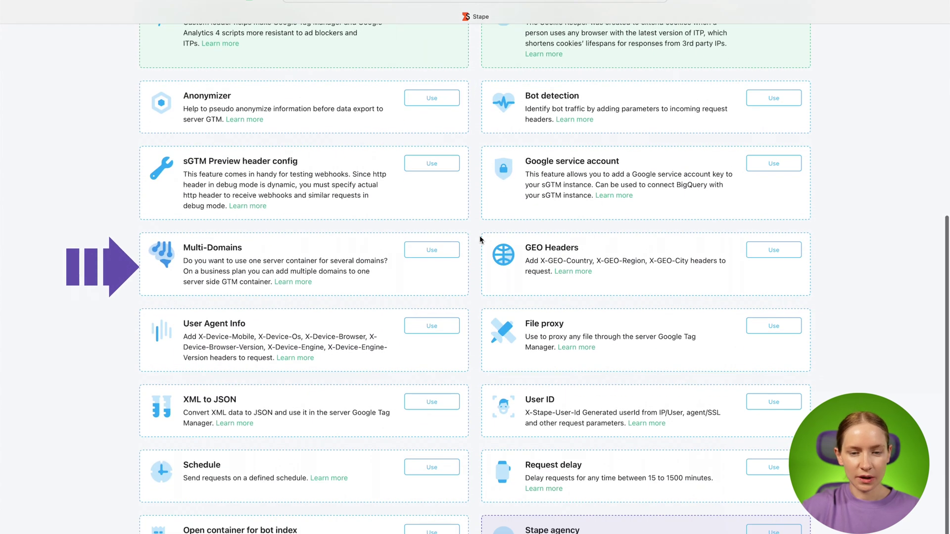
left_click(433, 250)
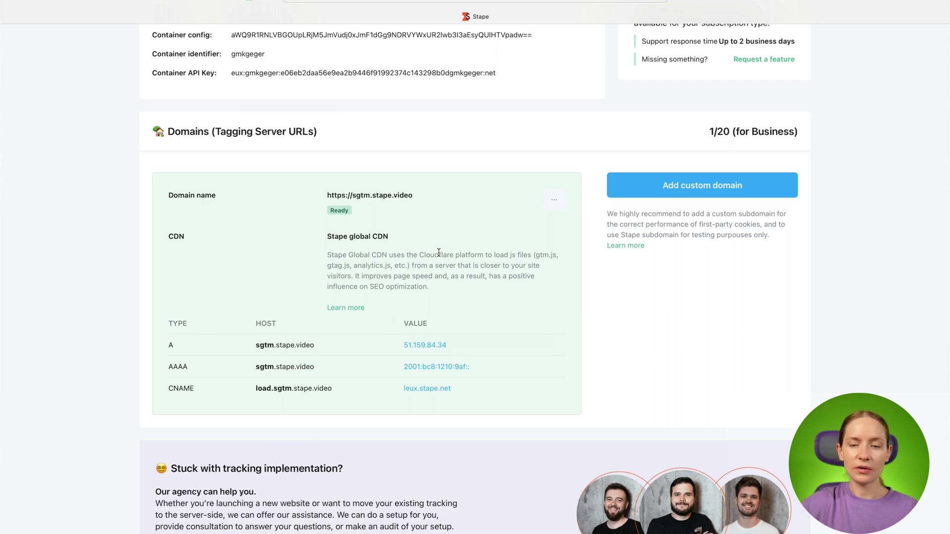
scroll(438, 252, "up", 3)
scroll(438, 252, "up", 2)
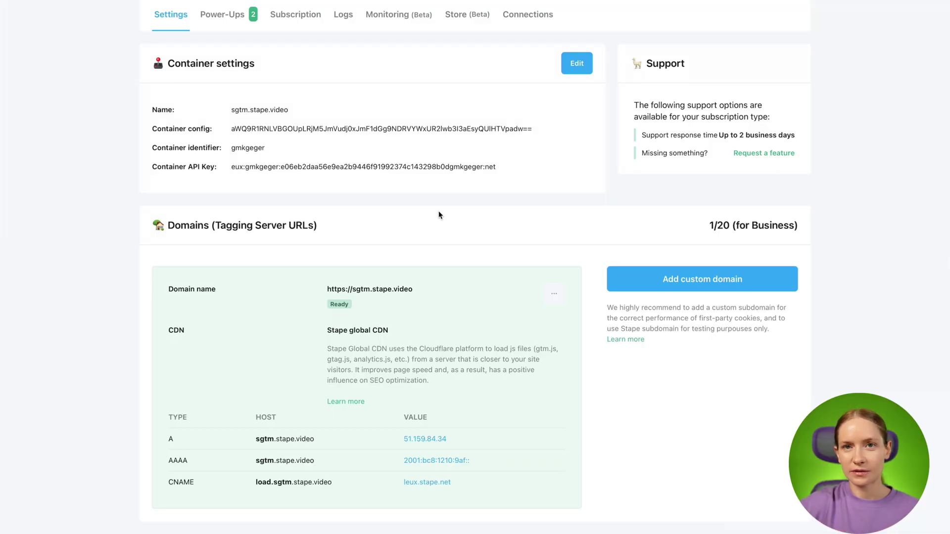
Highlight the Bot detection, GEO Headers, User Agent Info and User ID card titles, then open GEO Headers
left_click(221, 14)
scroll(186, 269, "down", 2)
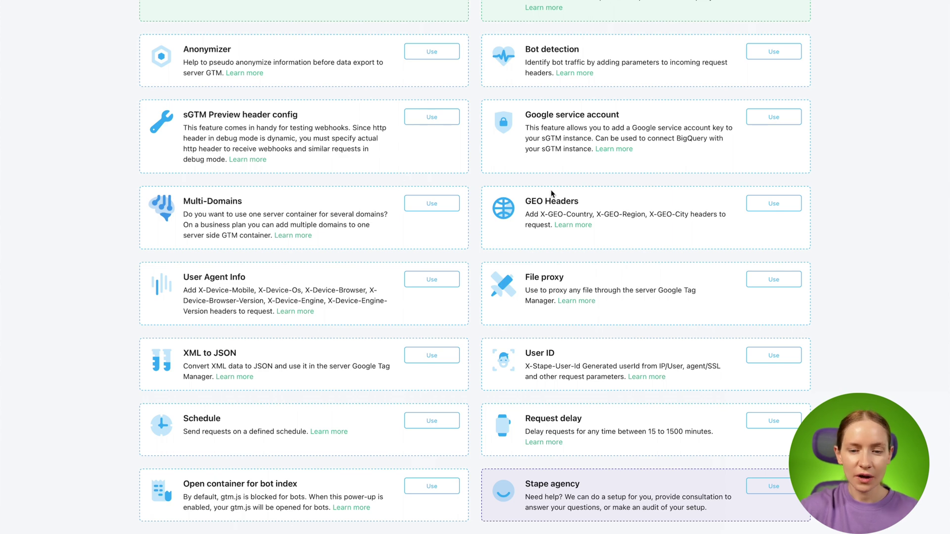
scroll(562, 193, "up", 1)
left_click_drag(579, 65, 529, 64)
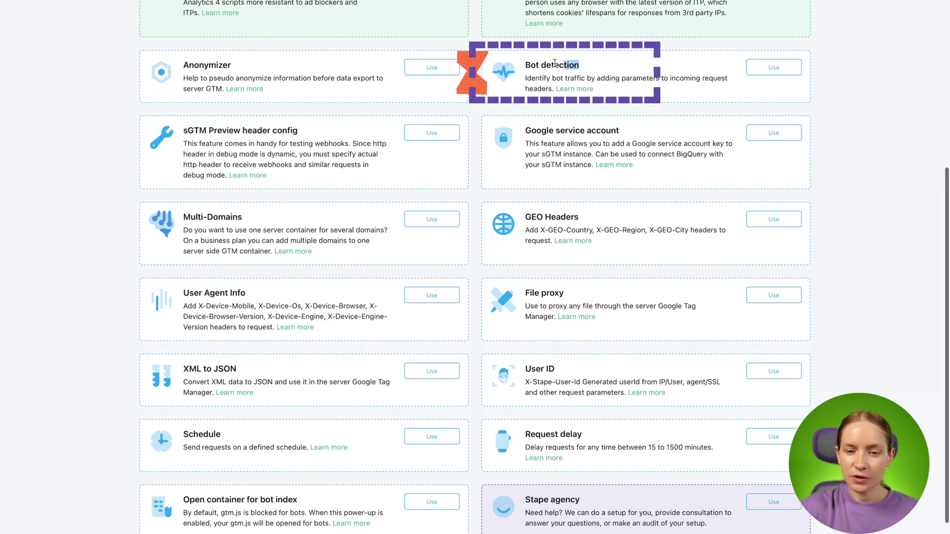
scroll(585, 208, "down", 1)
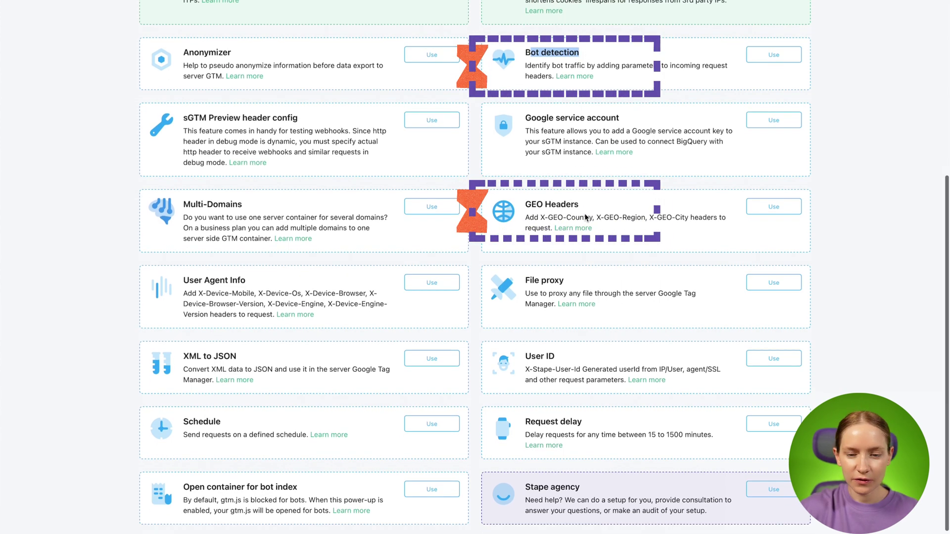
left_click_drag(580, 201, 533, 201)
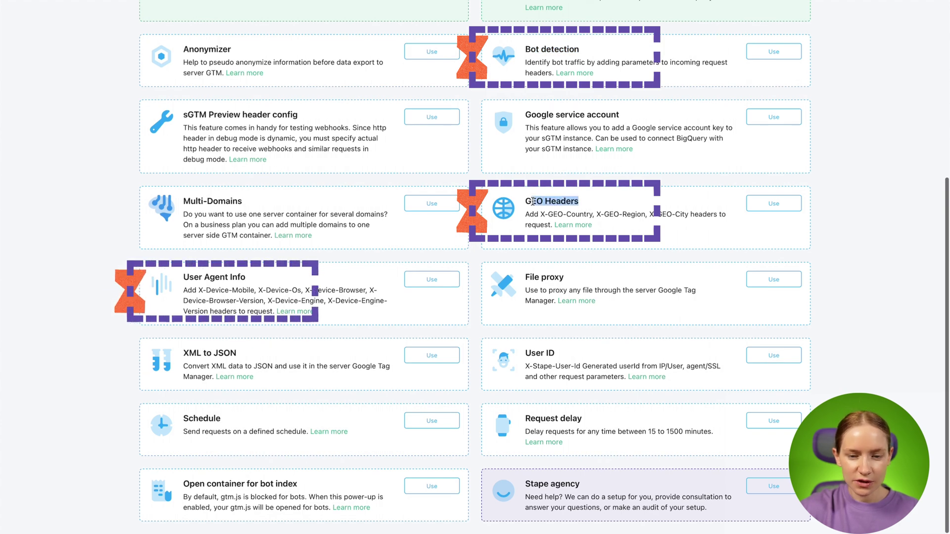
left_click_drag(246, 277, 181, 277)
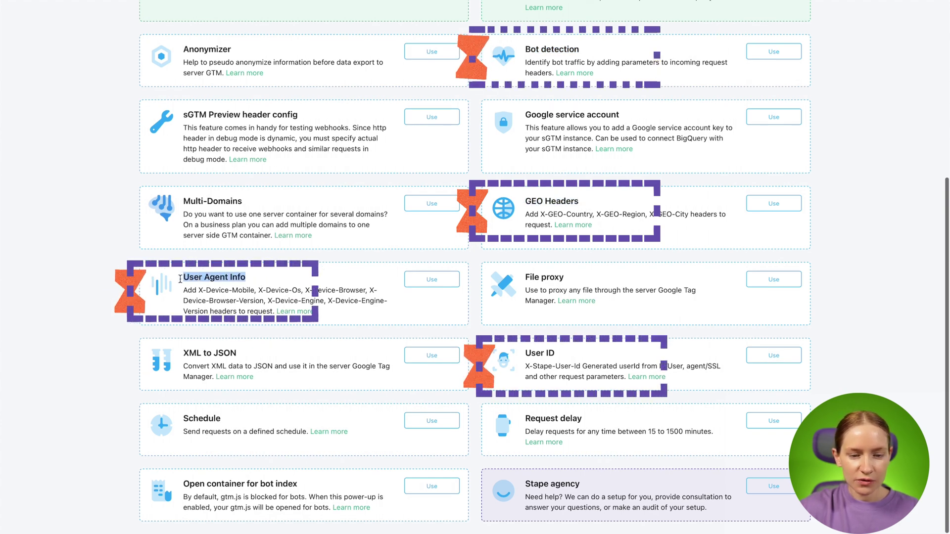
scroll(180, 279, "down", 1)
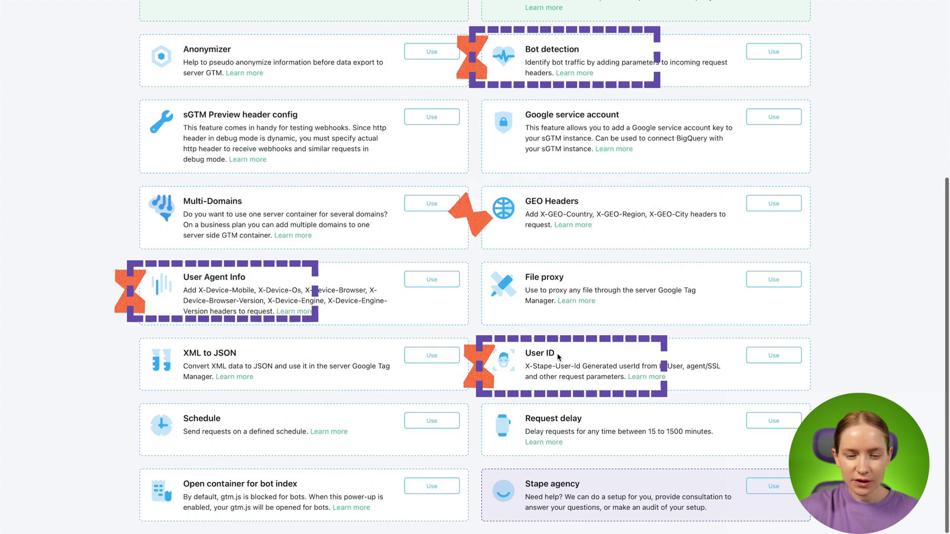
left_click_drag(555, 352, 522, 353)
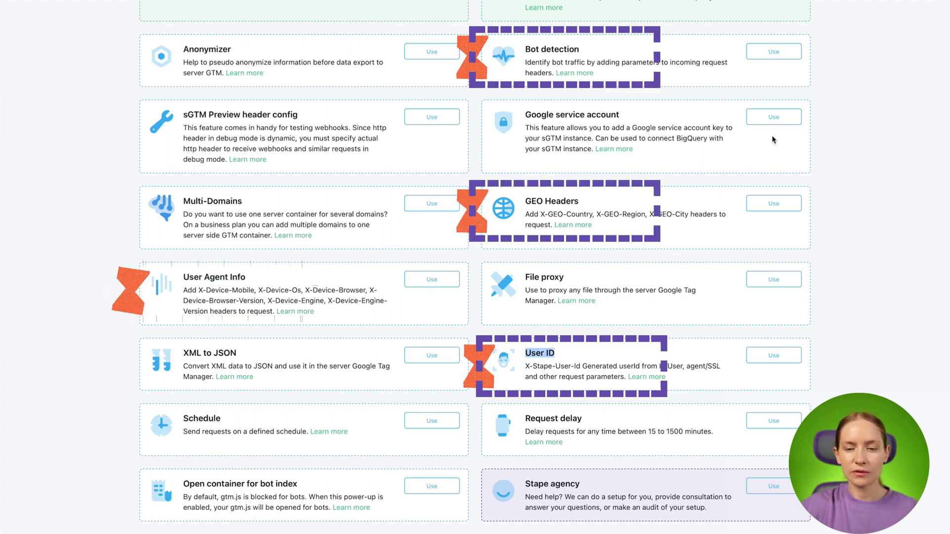
left_click(774, 203)
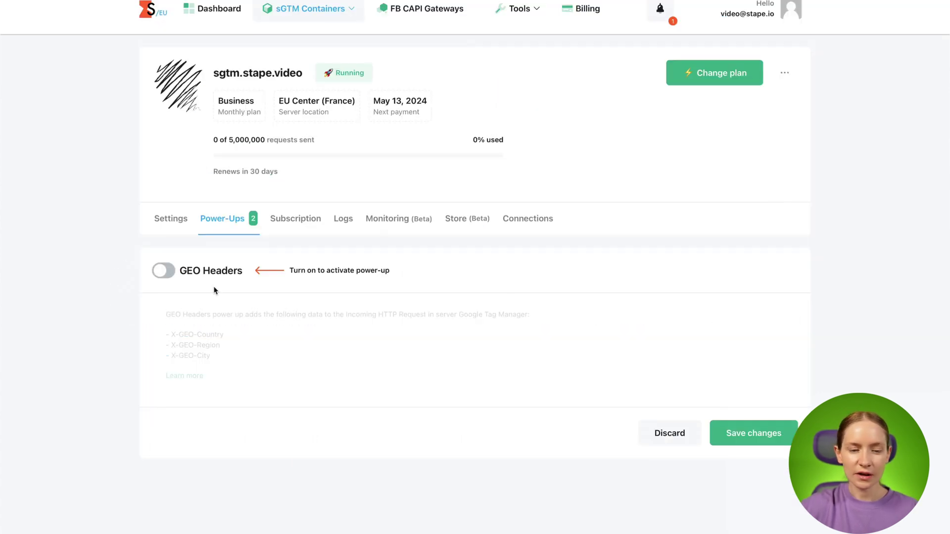
Turn on the GEO Headers power-up to add country, region and city headers
left_click(166, 270)
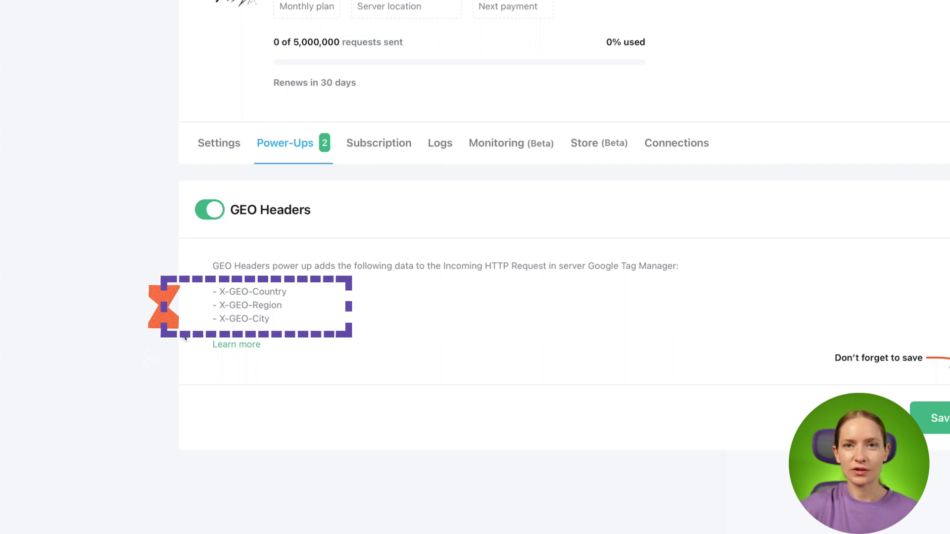
Back on the power-ups list, open User ID and enable its hashed user ID request header
left_click(297, 144)
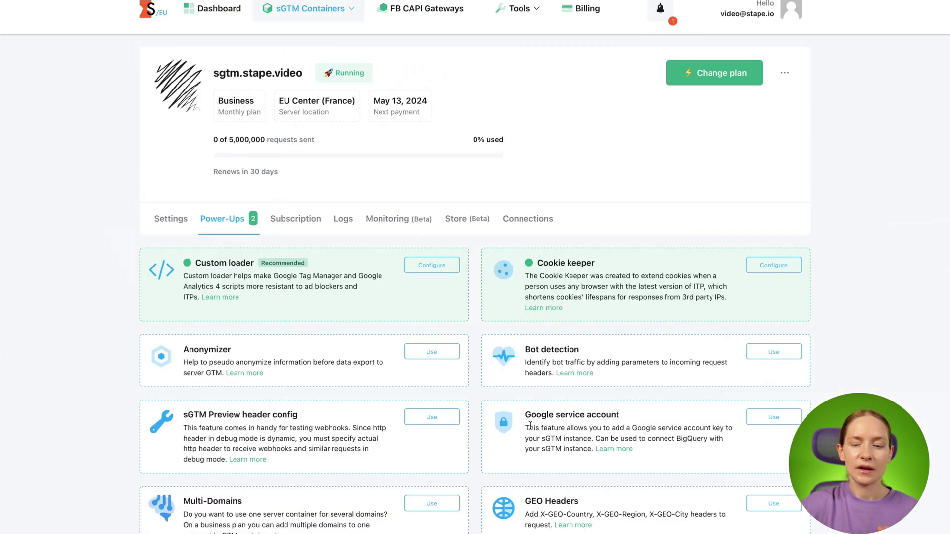
scroll(531, 425, "down", 5)
scroll(531, 425, "down", 2)
left_click(773, 389)
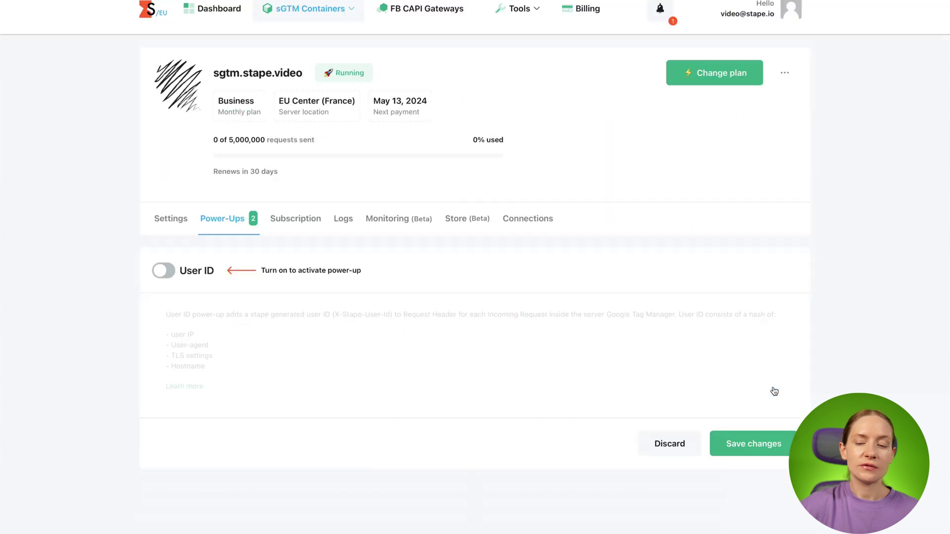
left_click(163, 270)
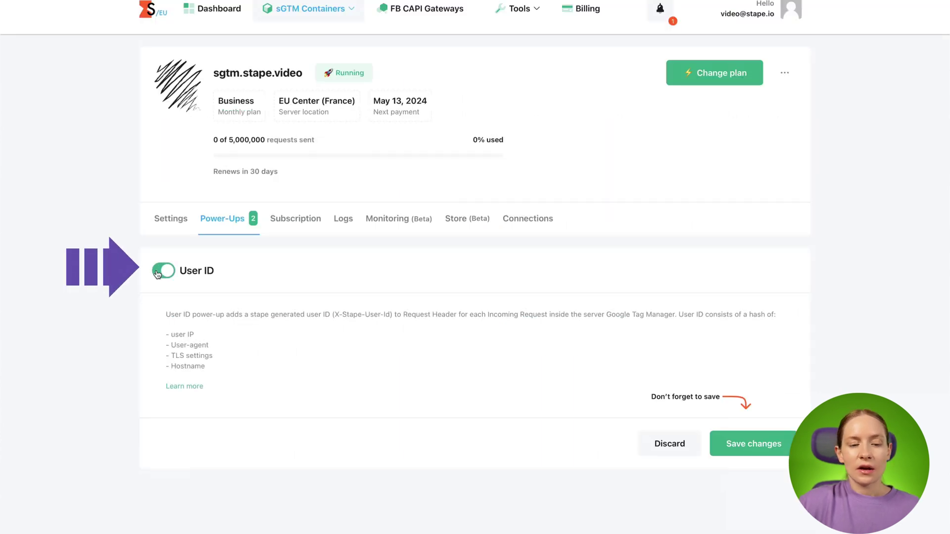